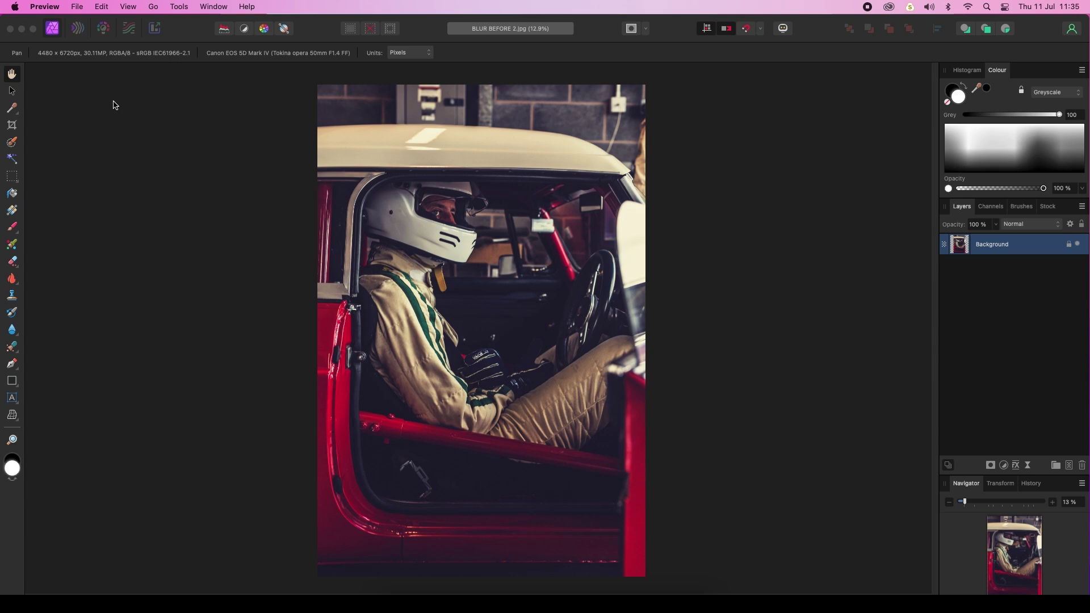
Duplicate the Background layer with Cmd+J so a copy sits above the original.
click(992, 247)
key(super+j)
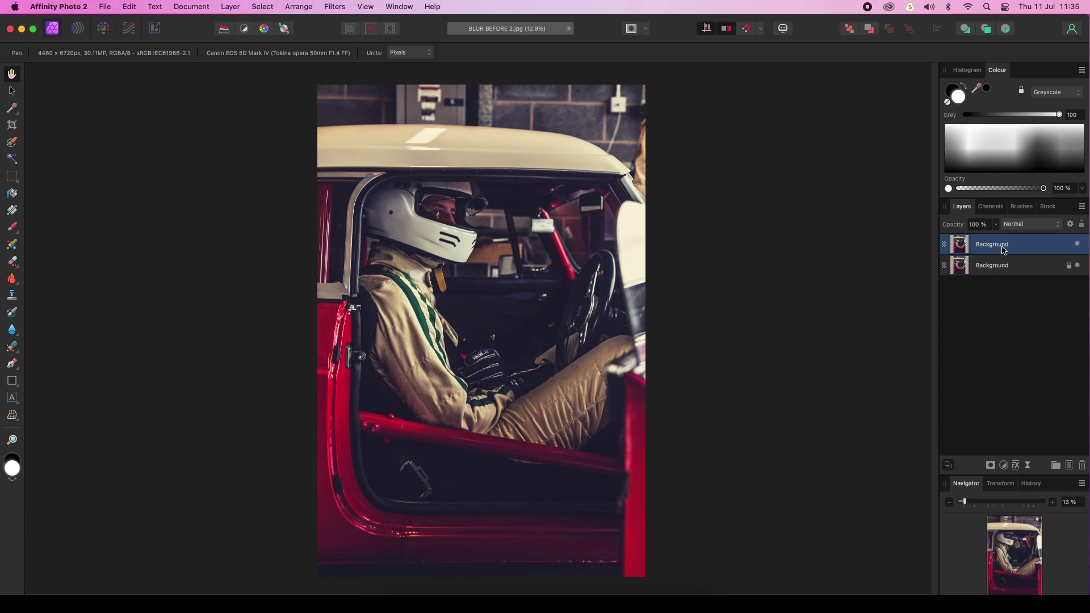
With an enlarged Selection Brush, paint a selection over the driver from helmet to knee.
click(10, 147)
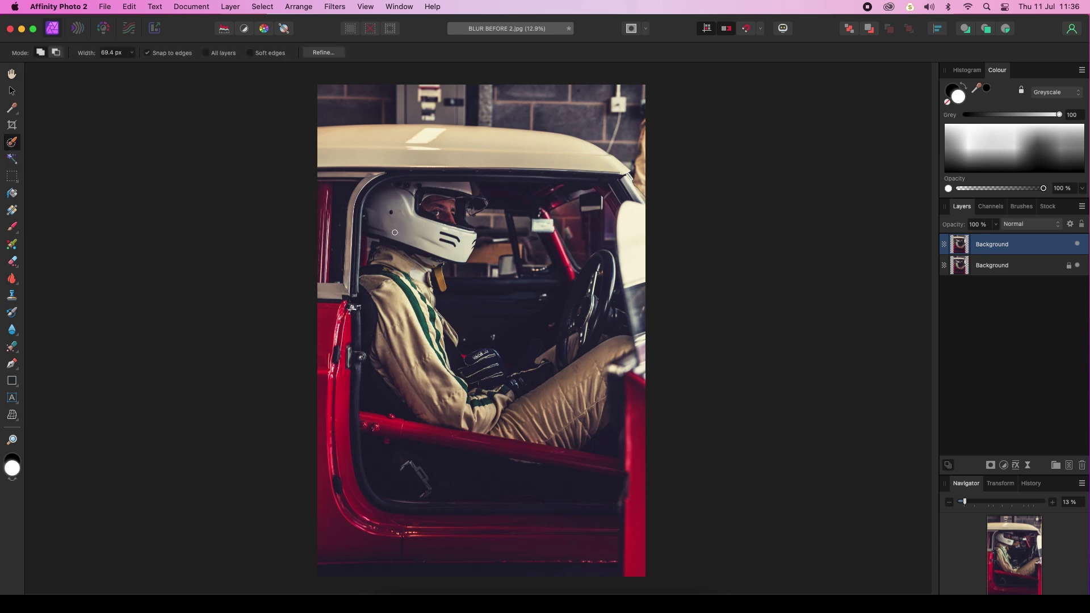
key(bracketright)
key(bracketright)
key(bracketright)
key(bracketright)
key(bracketright)
key(bracketright)
key(bracketright)
key(bracketright)
key(bracketright)
key(bracketright)
key(bracketright)
key(bracketright)
drag(400, 222, 446, 194)
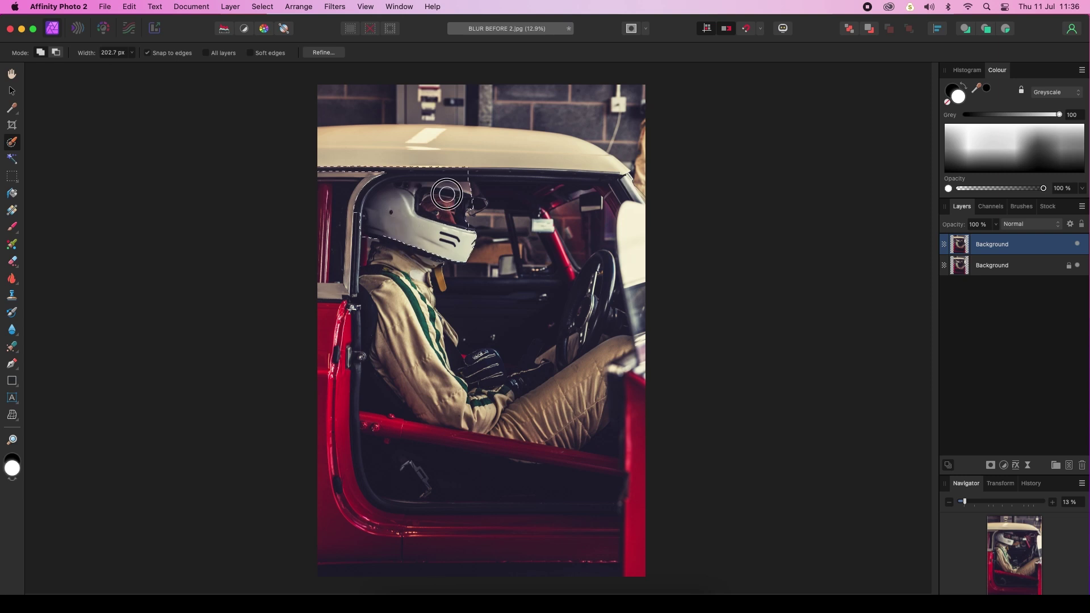
drag(417, 236, 397, 293)
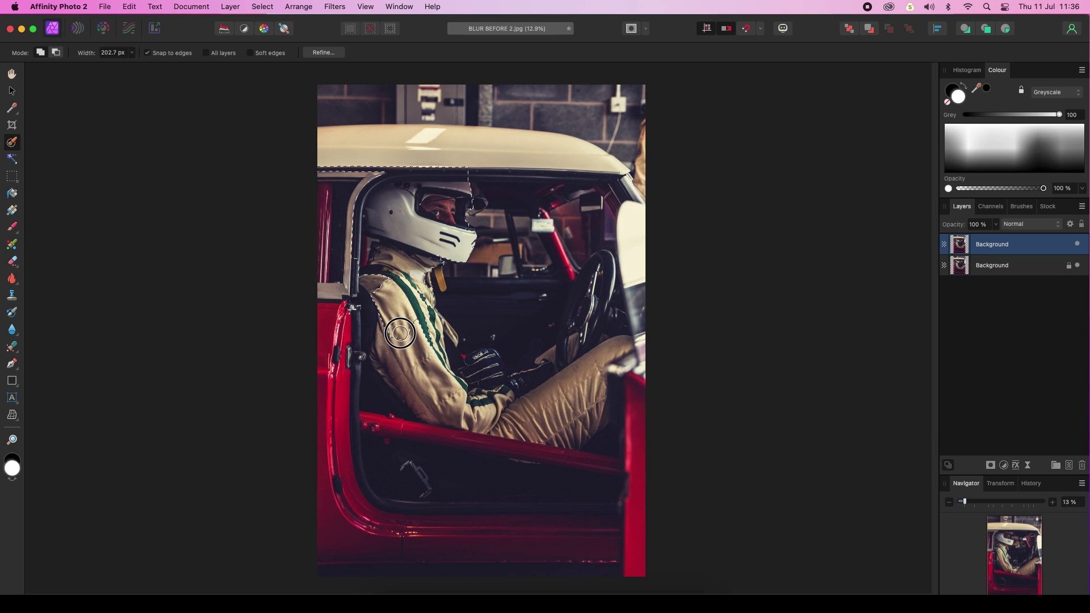
mouse_move(400, 334)
mouse_down()
mouse_move(464, 406)
mouse_move(515, 415)
mouse_up()
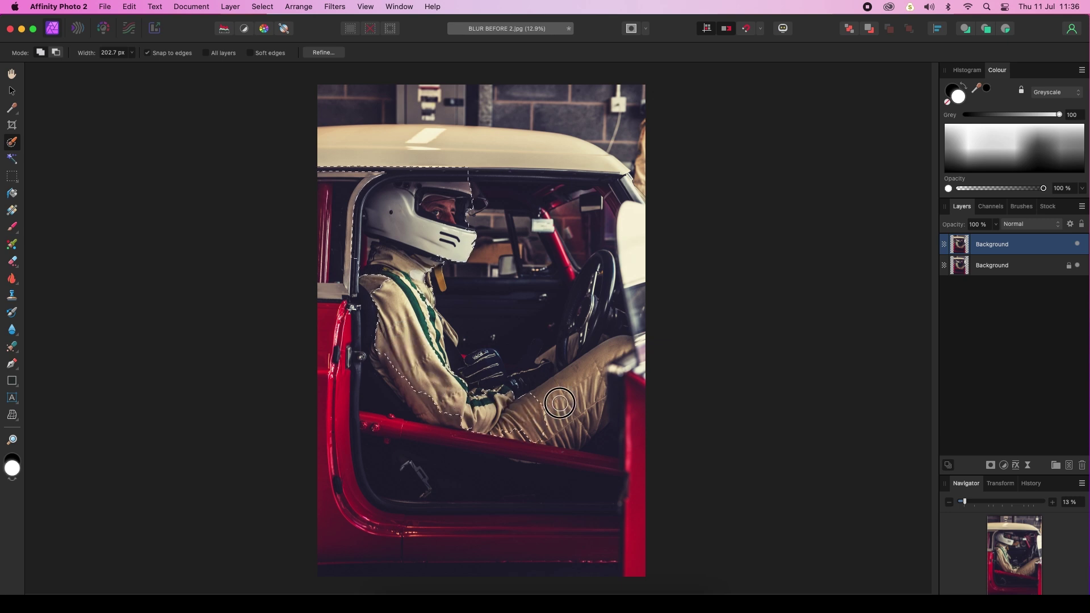
mouse_move(584, 381)
mouse_down()
mouse_move(596, 373)
mouse_move(485, 373)
mouse_up()
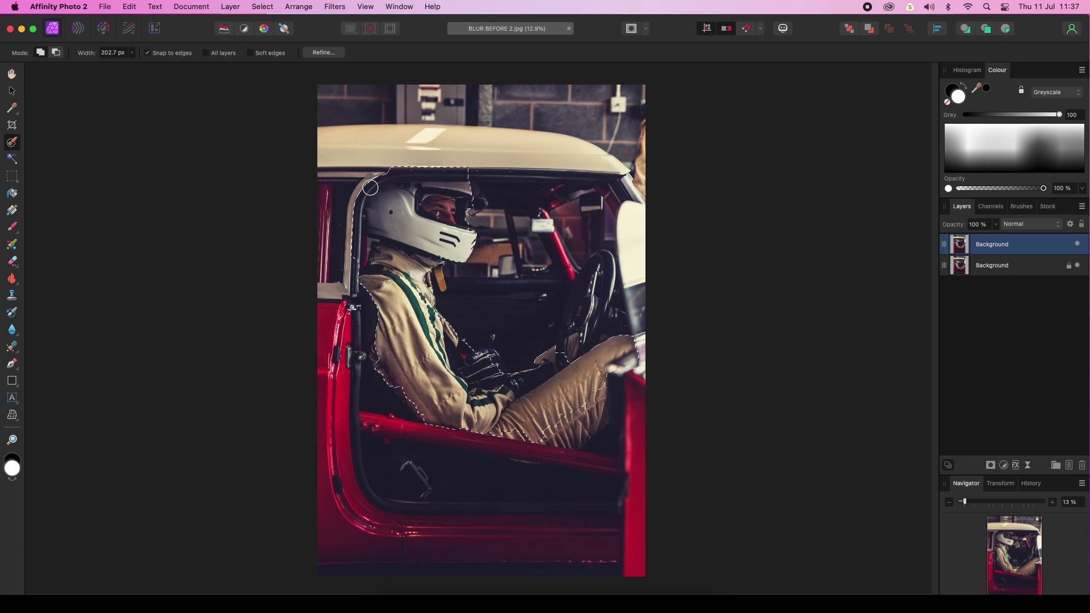
With a smaller brush, extend the selection to the red door bar and open Refine.
key(bracketleft)
key(bracketleft)
key(bracketleft)
key(super+equal)
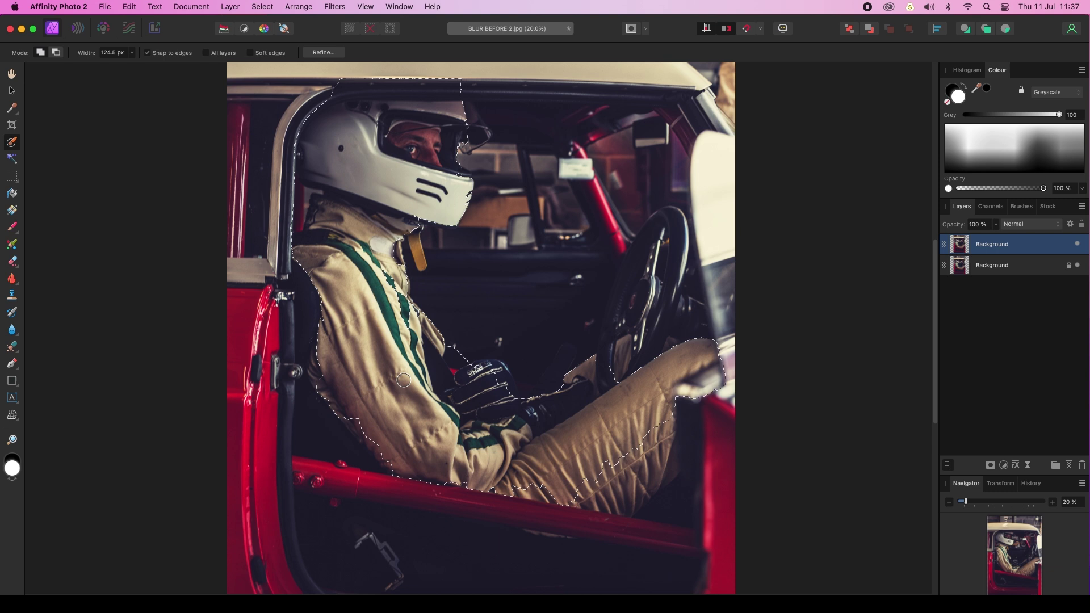
mouse_move(349, 415)
mouse_down()
mouse_move(382, 446)
mouse_move(343, 455)
mouse_move(364, 456)
mouse_up()
key(bracketleft)
key(bracketleft)
key(bracketleft)
key(super+minus)
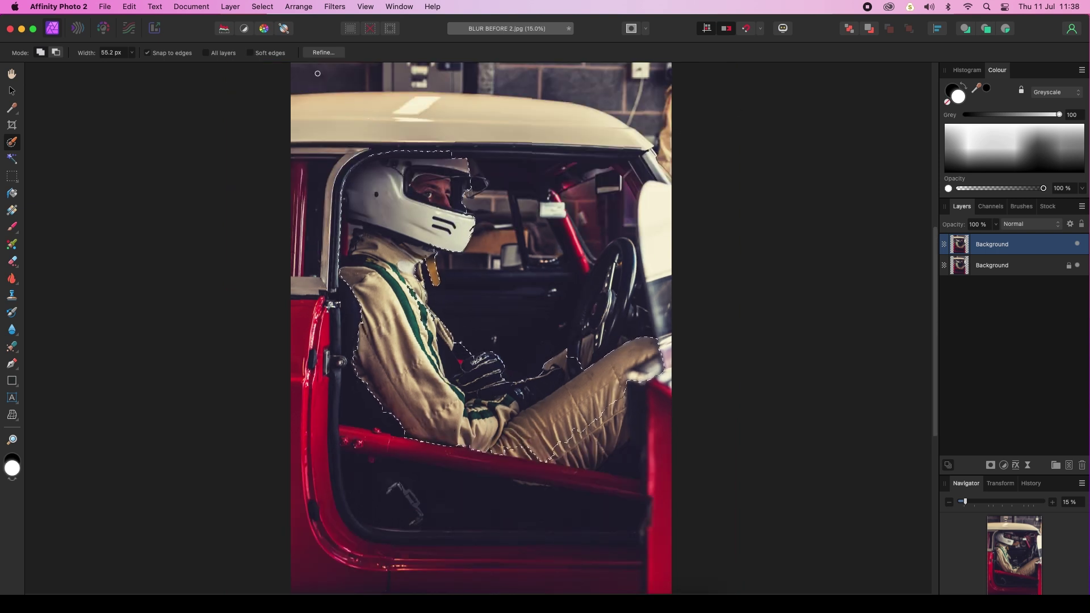
click(323, 53)
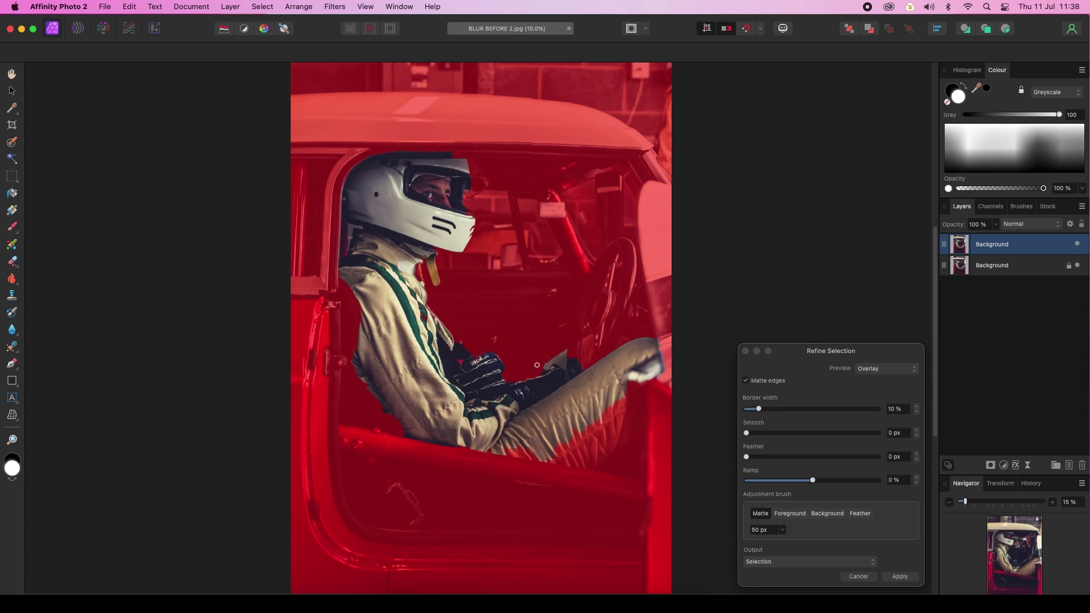
Refine the selection edges along the leg and knee, switch to background marking, and apply.
key(bracketright)
key(bracketright)
key(bracketright)
key(bracketright)
key(bracketright)
key(bracketright)
drag(605, 415, 604, 425)
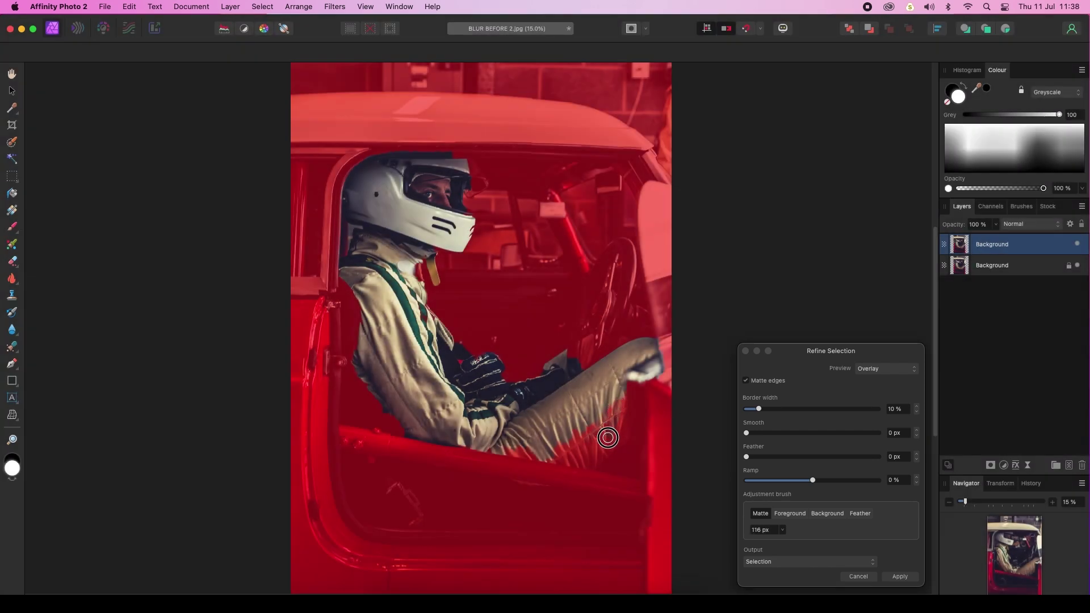
drag(601, 446, 597, 451)
key(x)
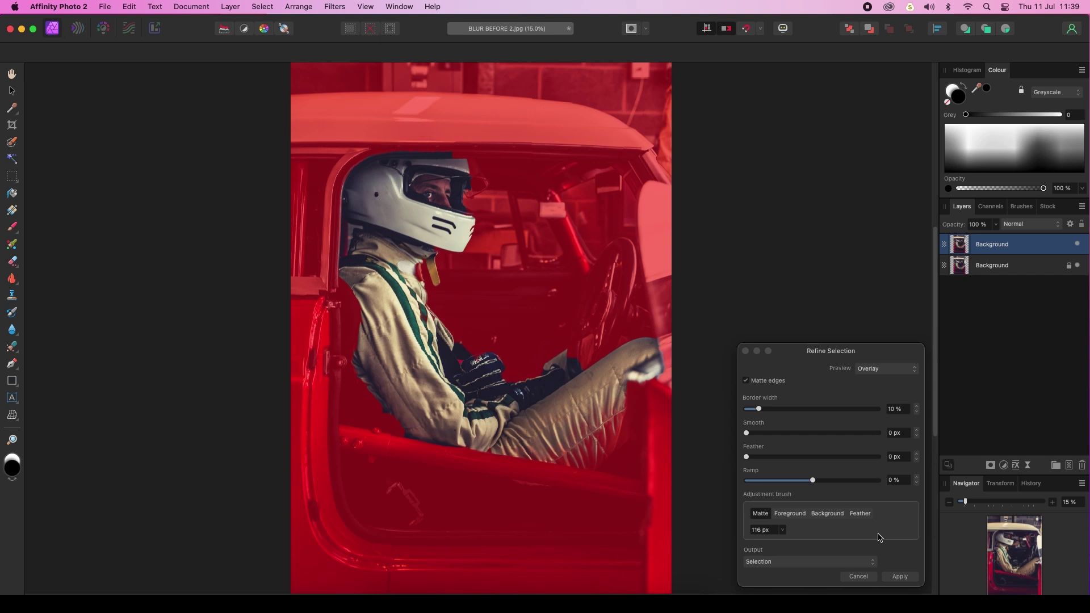
click(899, 576)
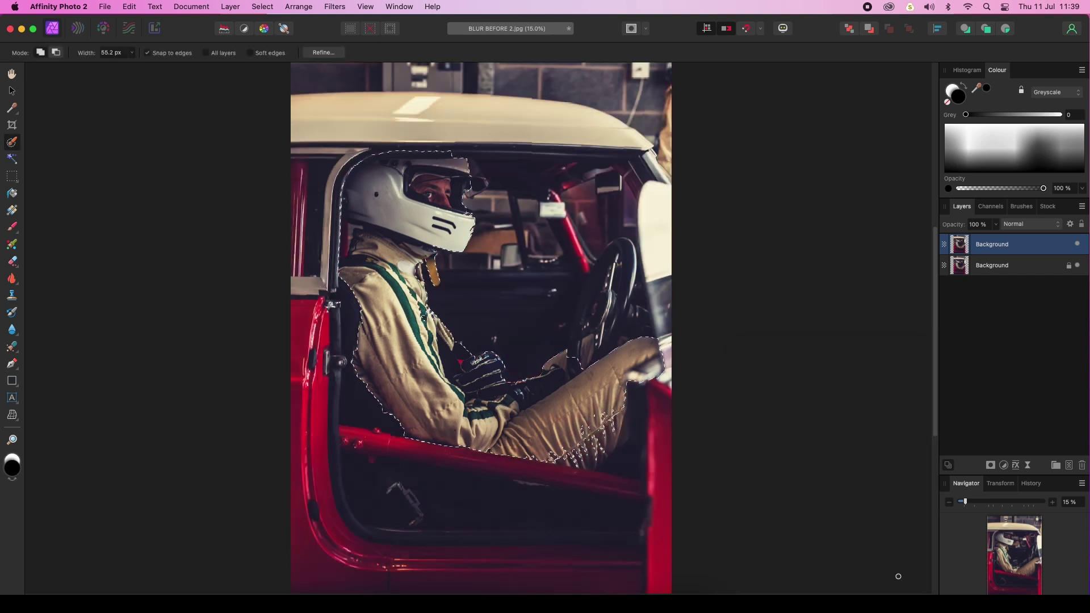
Mask the duplicate Background layer to the driver, expand it, and select the original Background.
click(991, 466)
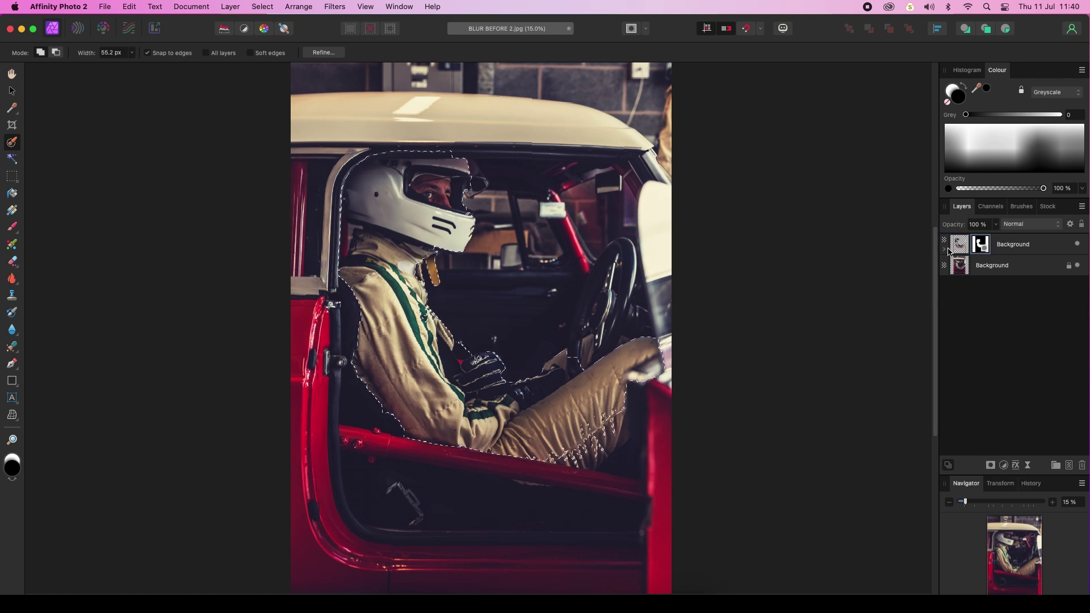
click(975, 252)
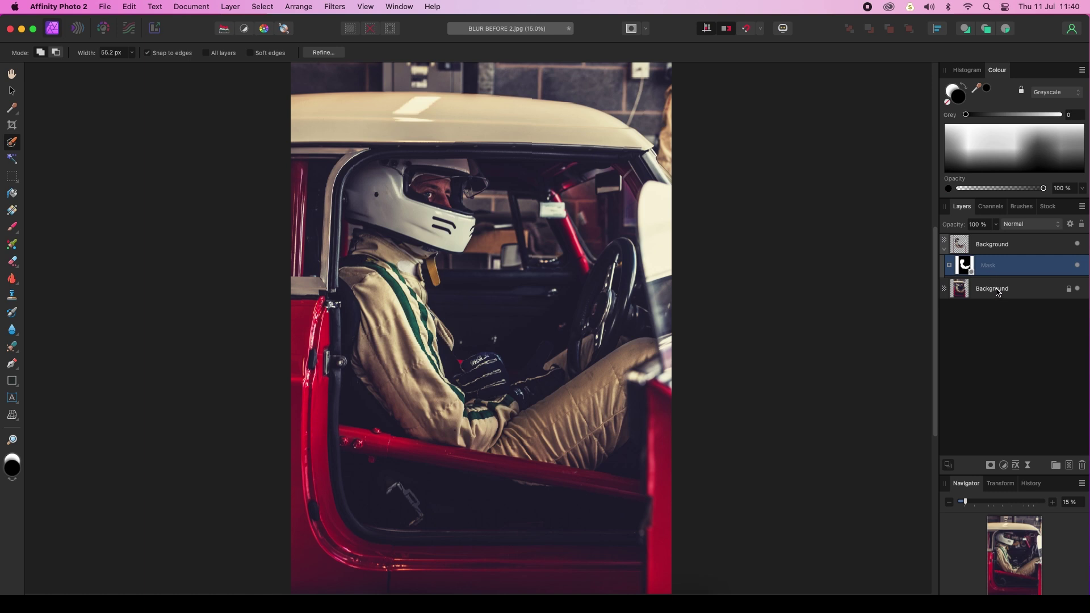
click(993, 291)
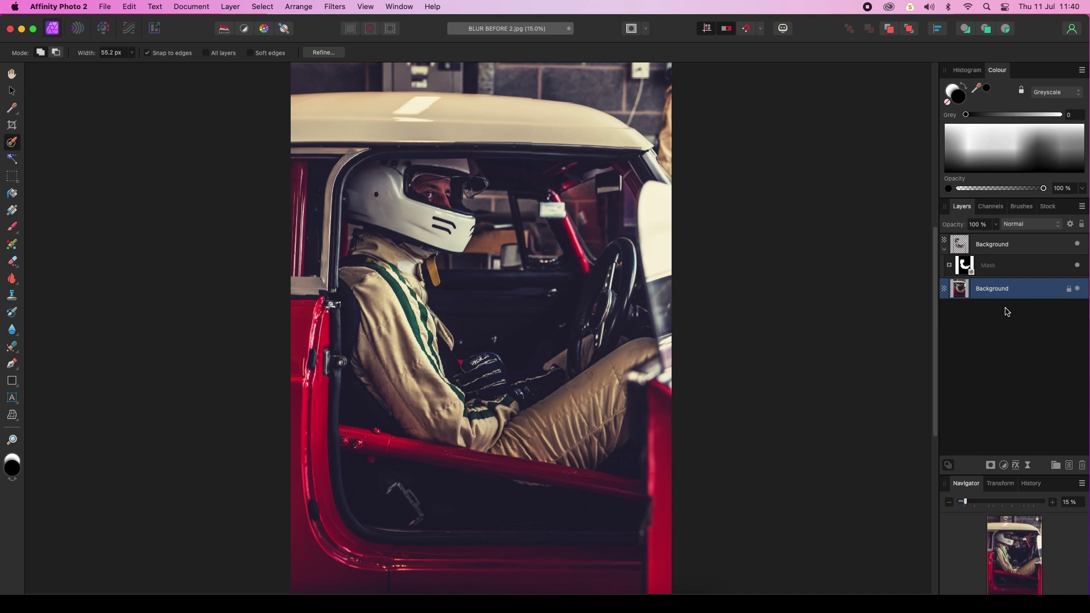
Add a live Gaussian Blur to the background with Preserve Alpha and radius about 15.6 px.
click(1030, 466)
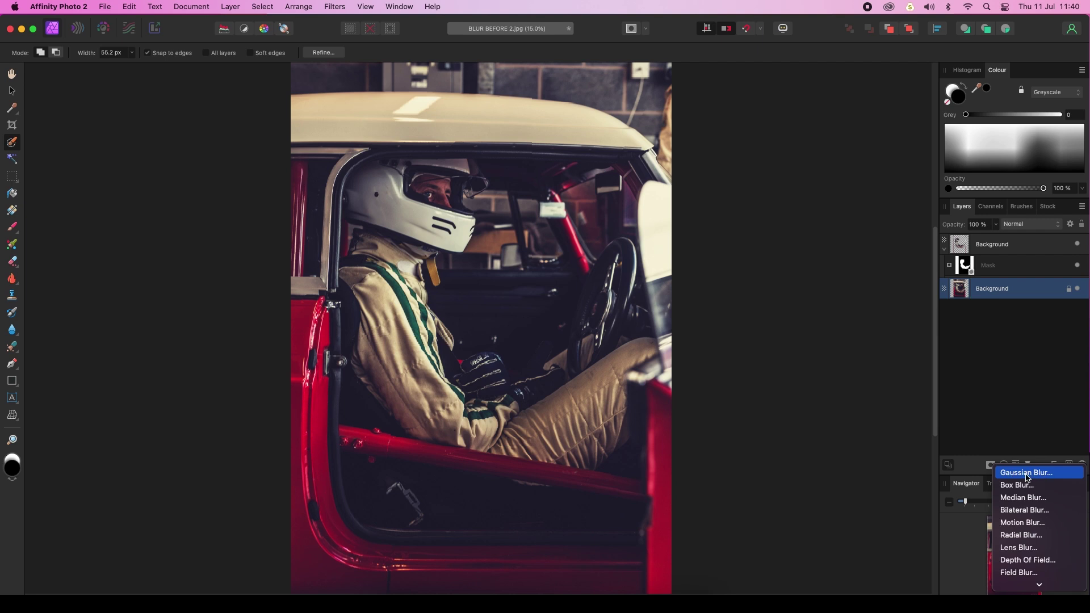
click(1028, 478)
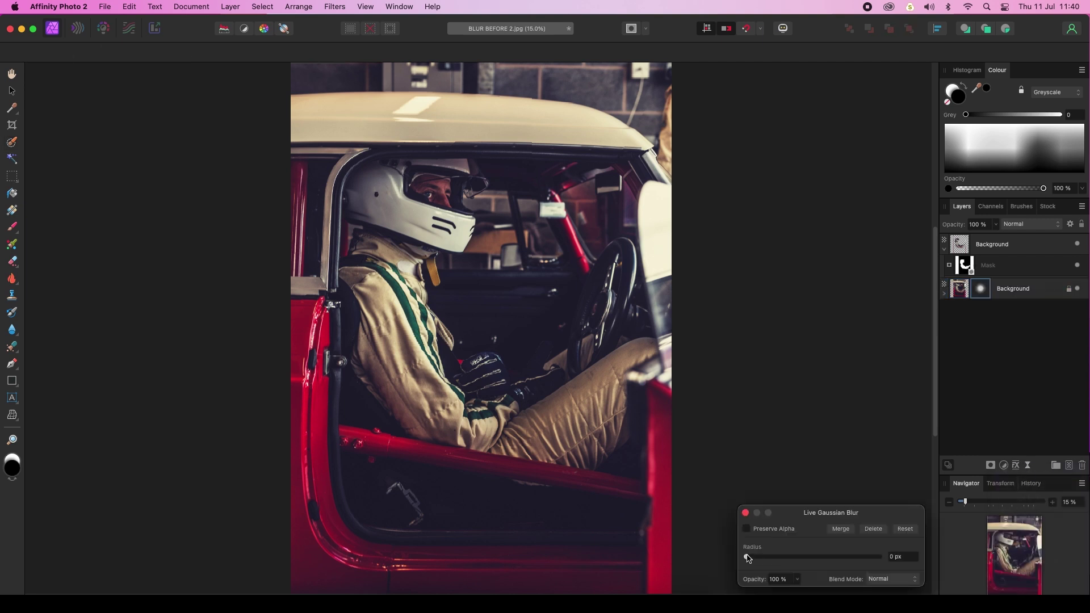
drag(748, 558, 788, 557)
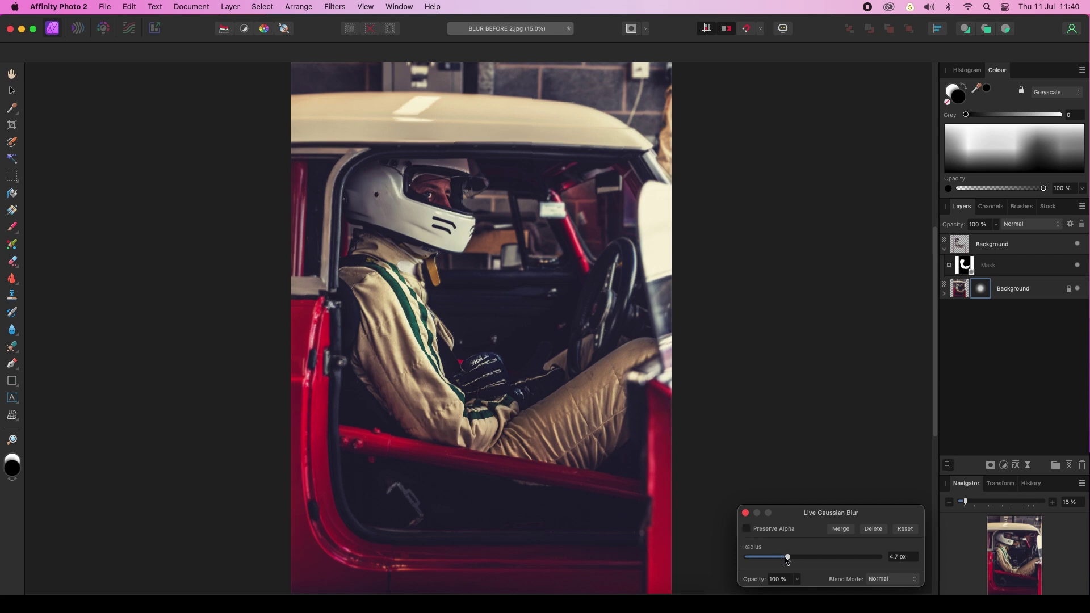
click(749, 531)
drag(788, 556, 815, 560)
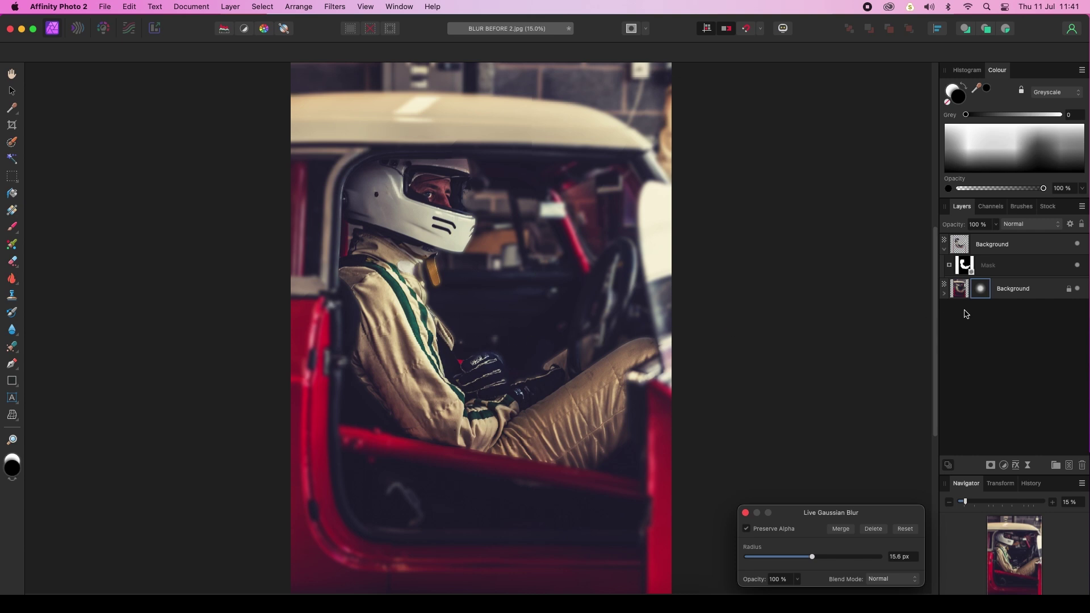
Toggle the mask to compare the blur, close the settings, and select the masked driver layer.
click(1078, 267)
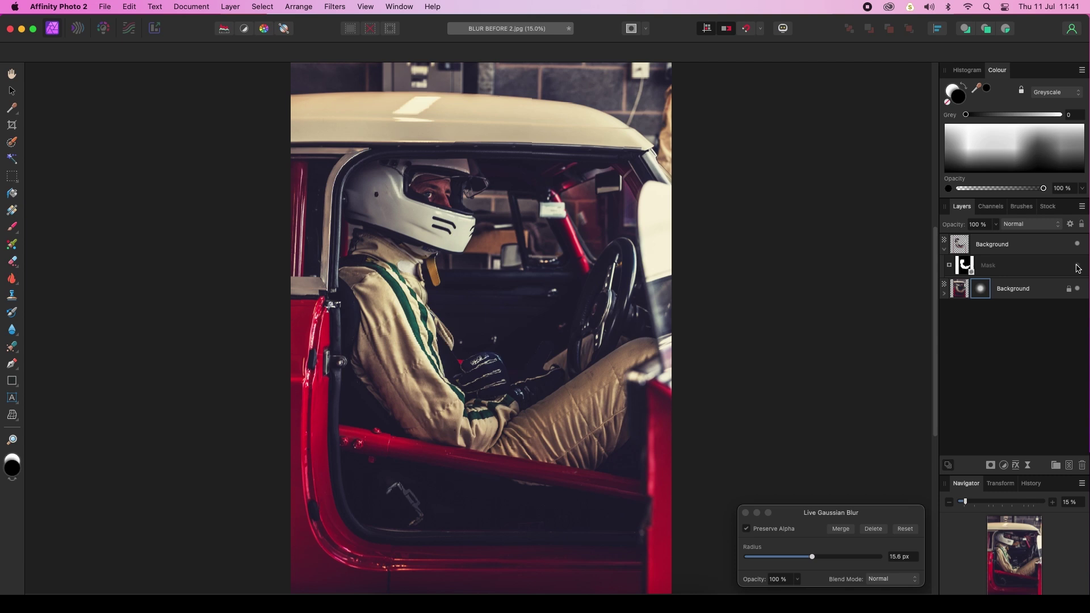
click(1078, 267)
click(1078, 267)
click(1078, 267)
click(1078, 267)
click(1078, 267)
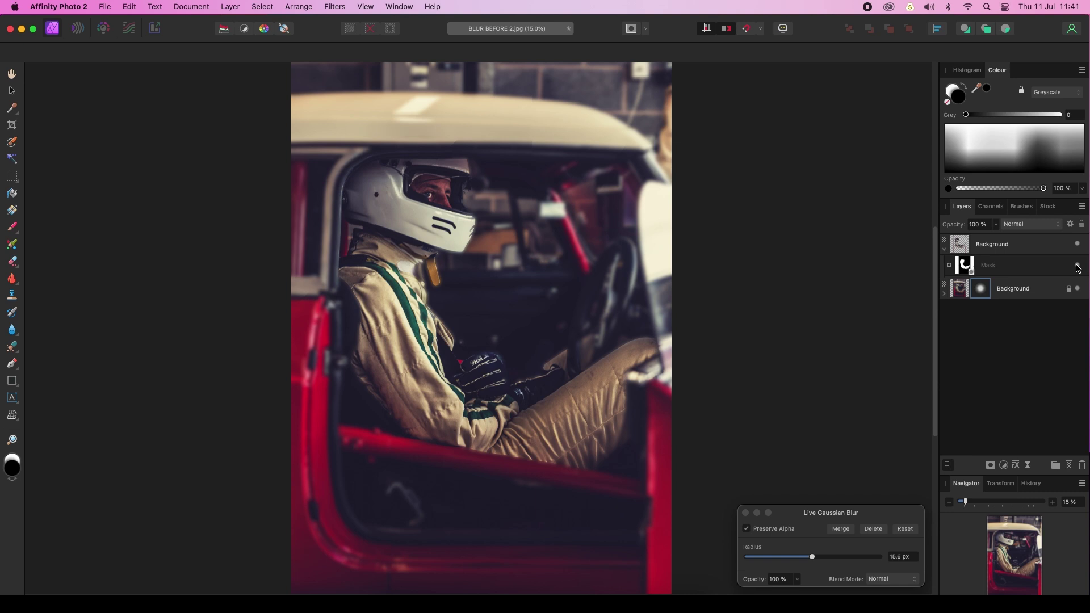
click(1077, 267)
click(1077, 267)
key(w)
click(1002, 245)
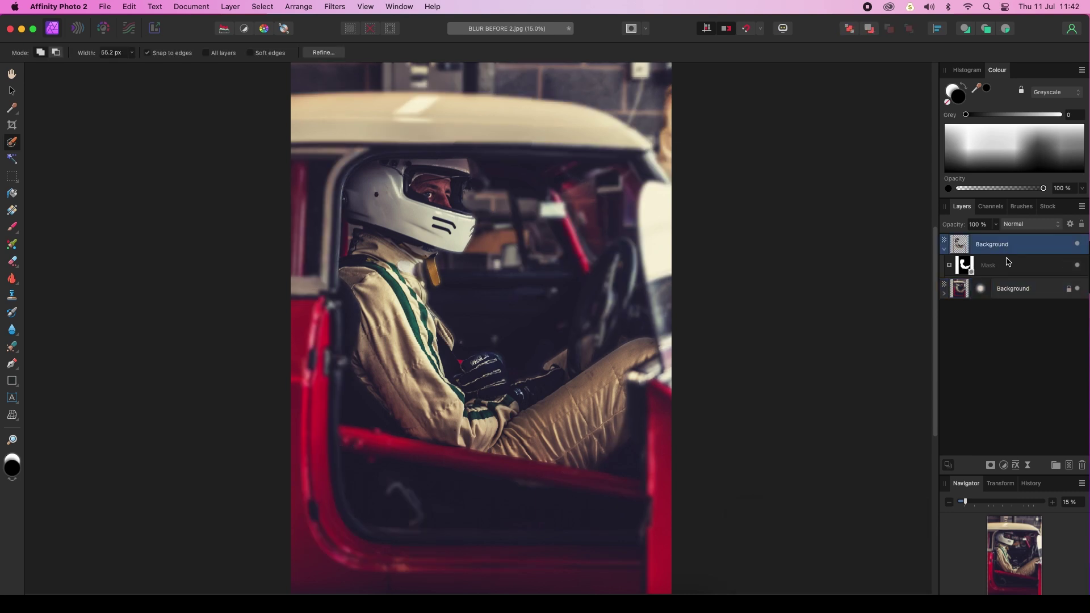
Add a Curves adjustment lifting a point from 0.728 to 0.781, nested in the driver layer.
click(1004, 465)
scroll(1010, 554, down, 3)
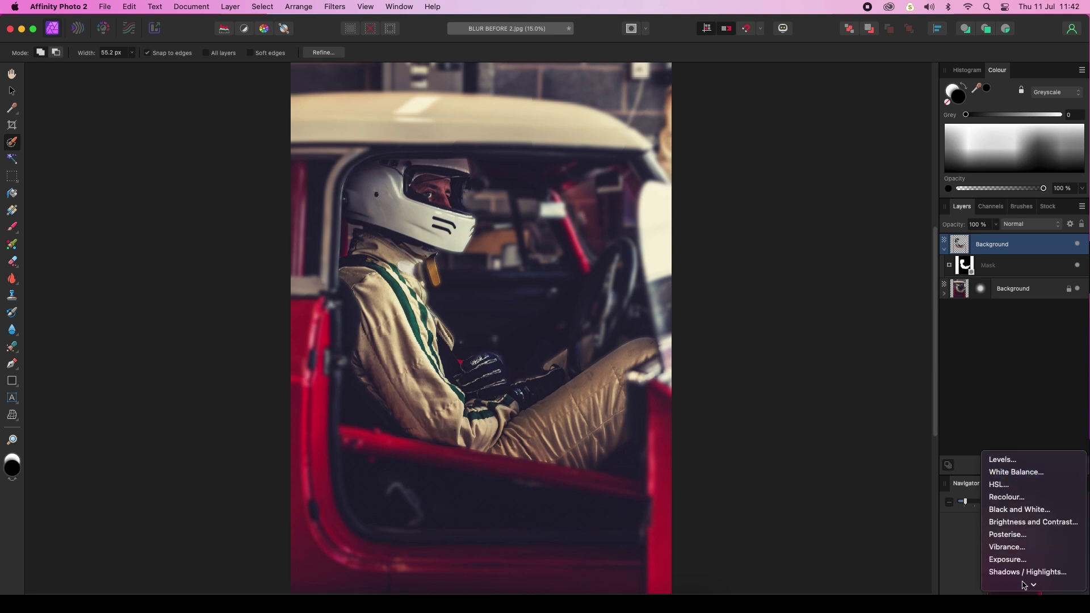
click(1004, 521)
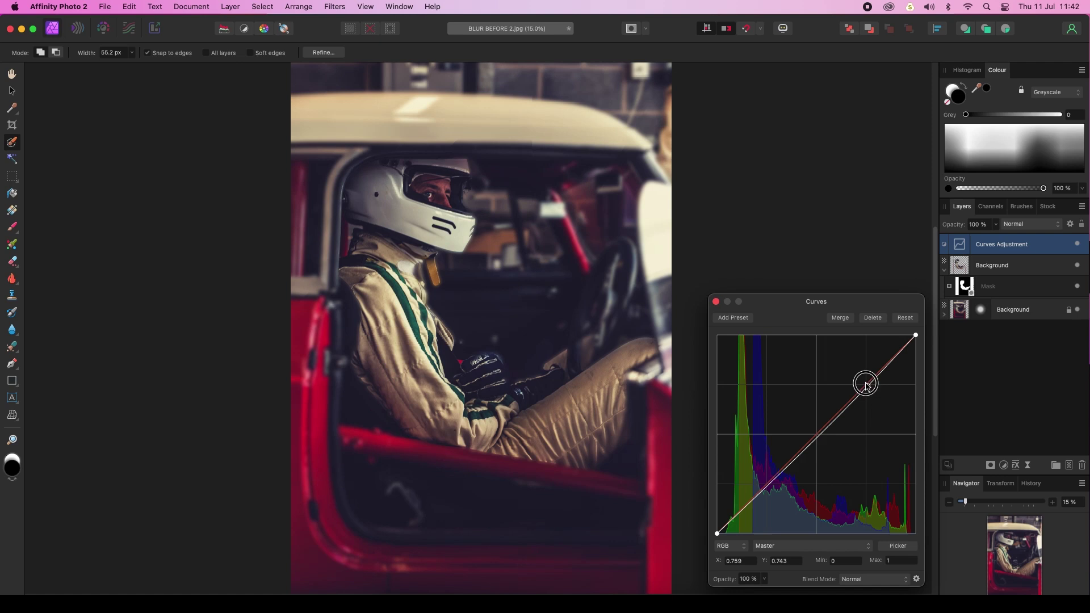
drag(865, 386, 862, 380)
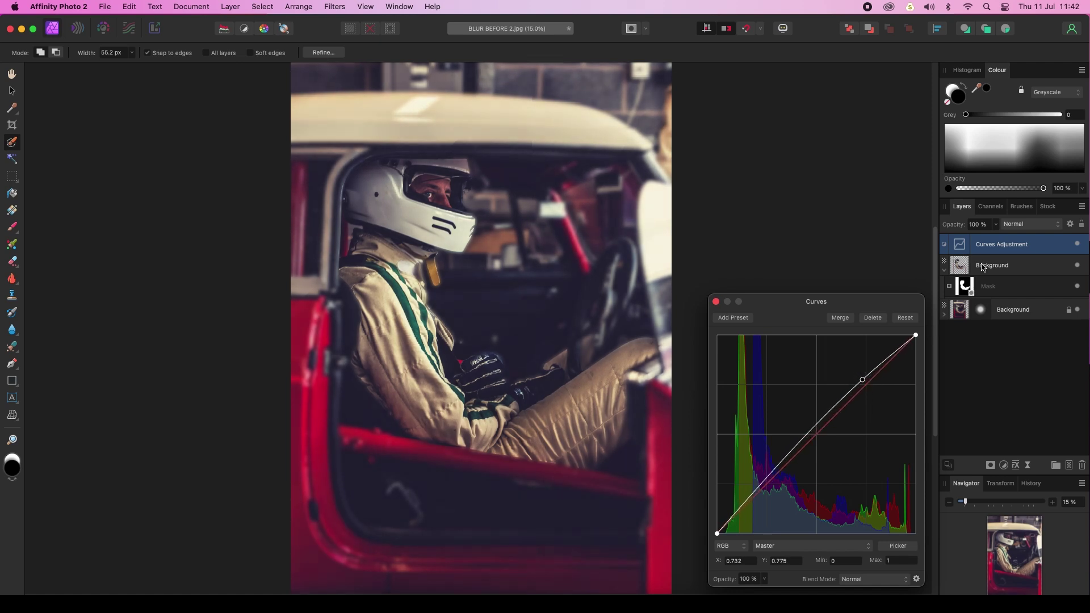
drag(991, 248, 988, 268)
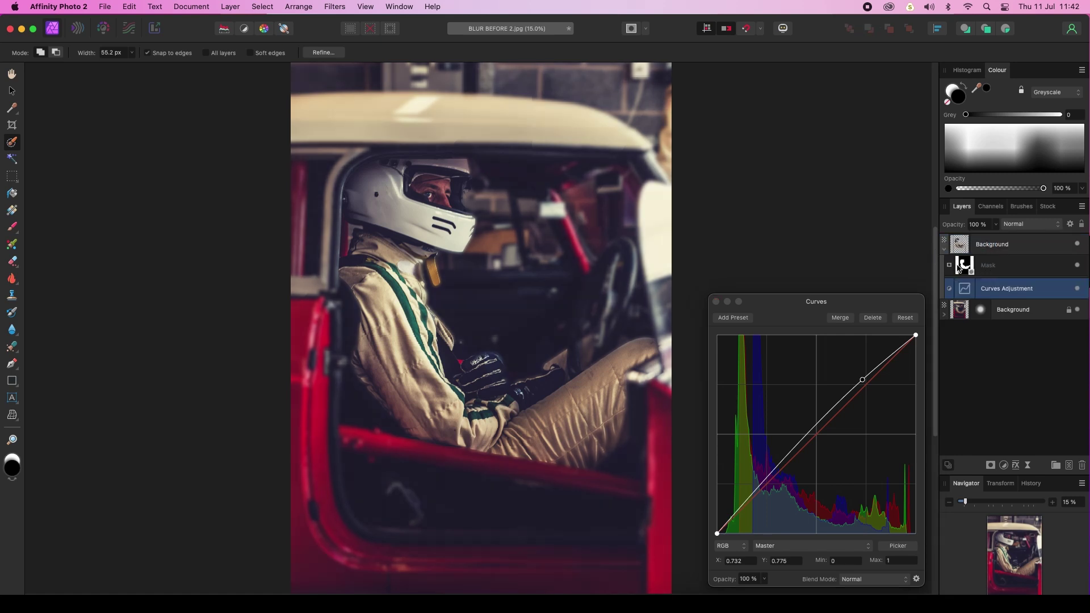
drag(863, 379, 862, 379)
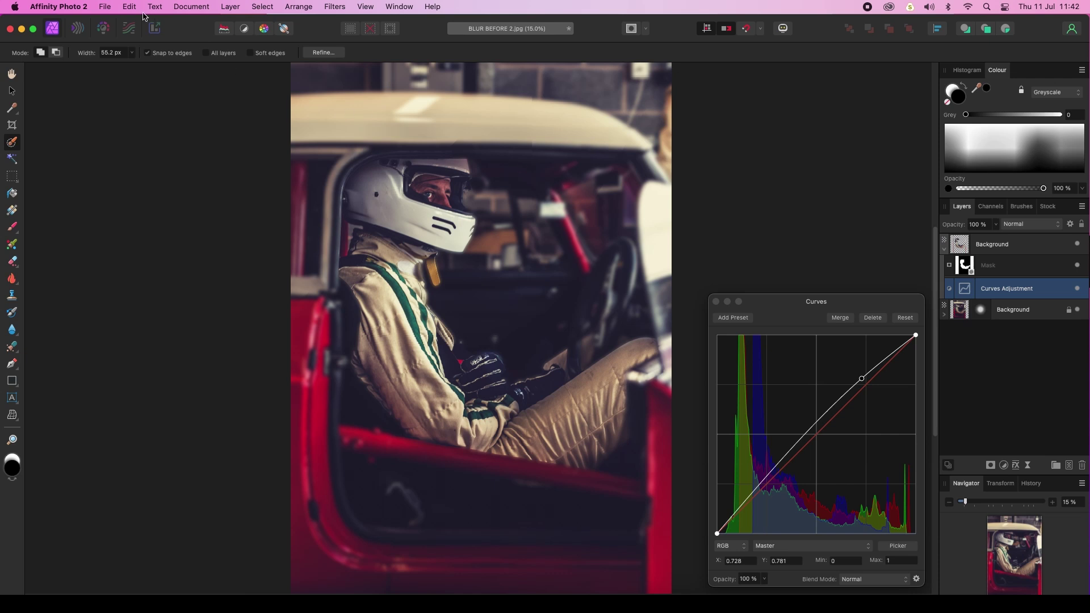
Open File > Export with JPEG at 4480 × 6720 px and quality 100.
click(106, 8)
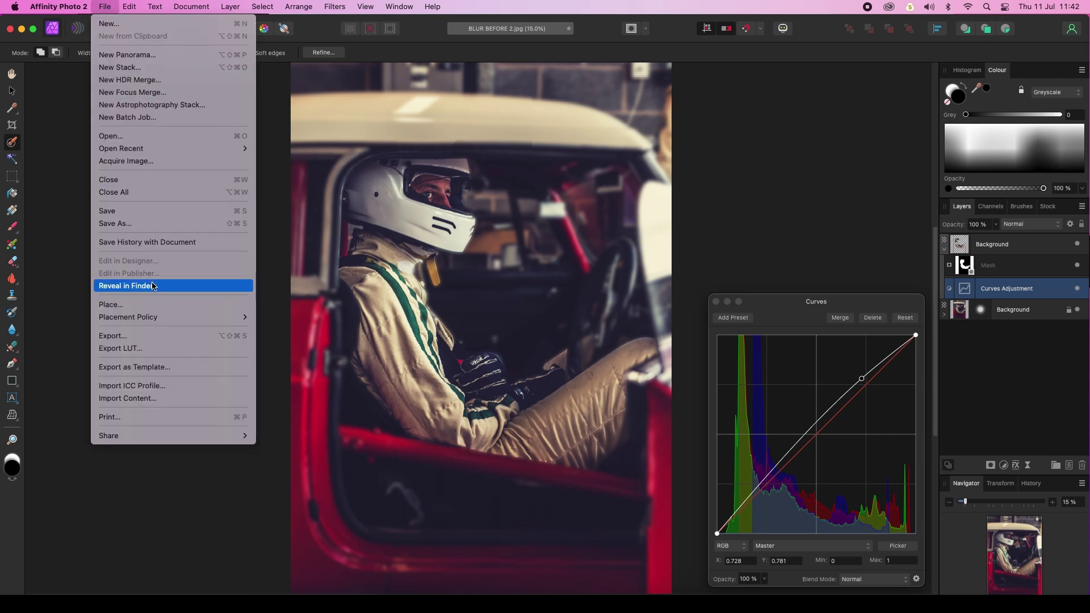
click(124, 339)
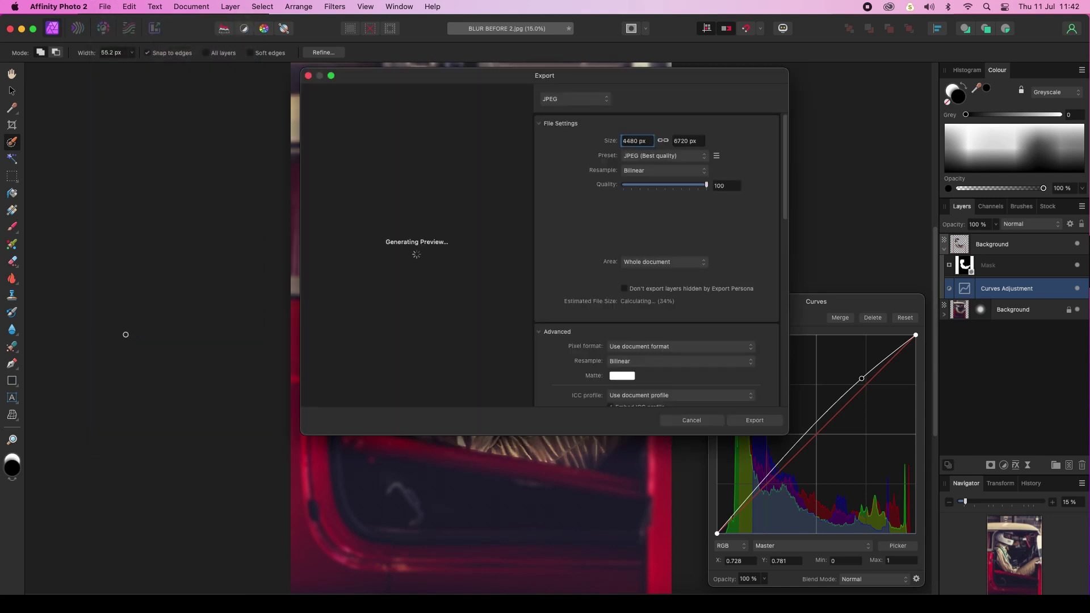